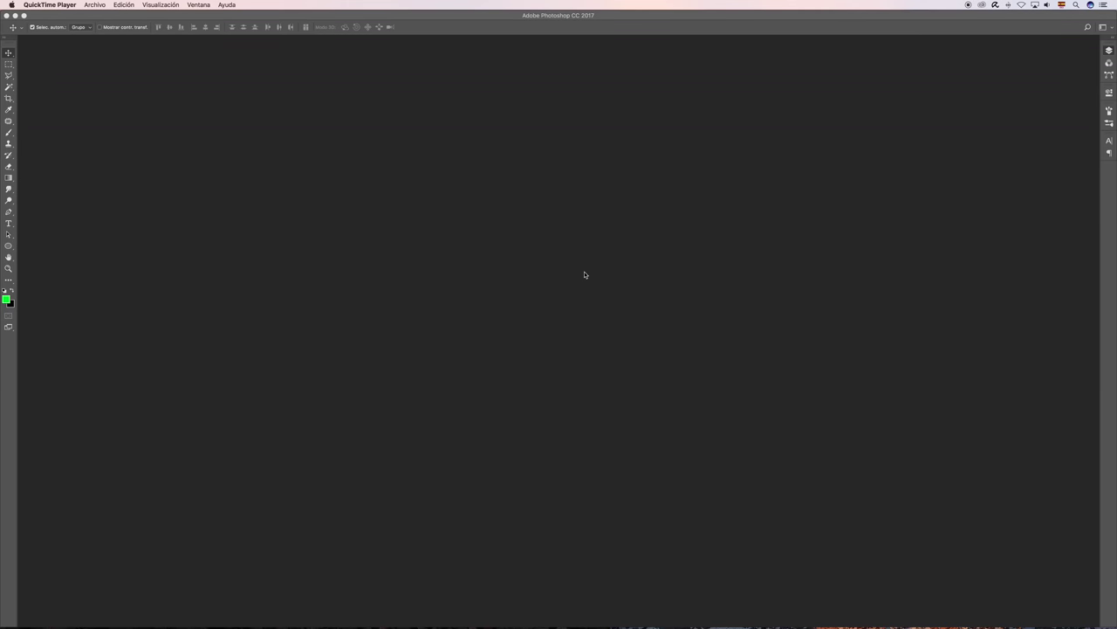
Step: Create a blank 210 x 210 mm, 300 ppi document from the saved Lienzo cuadrado preset
left_click(581, 271)
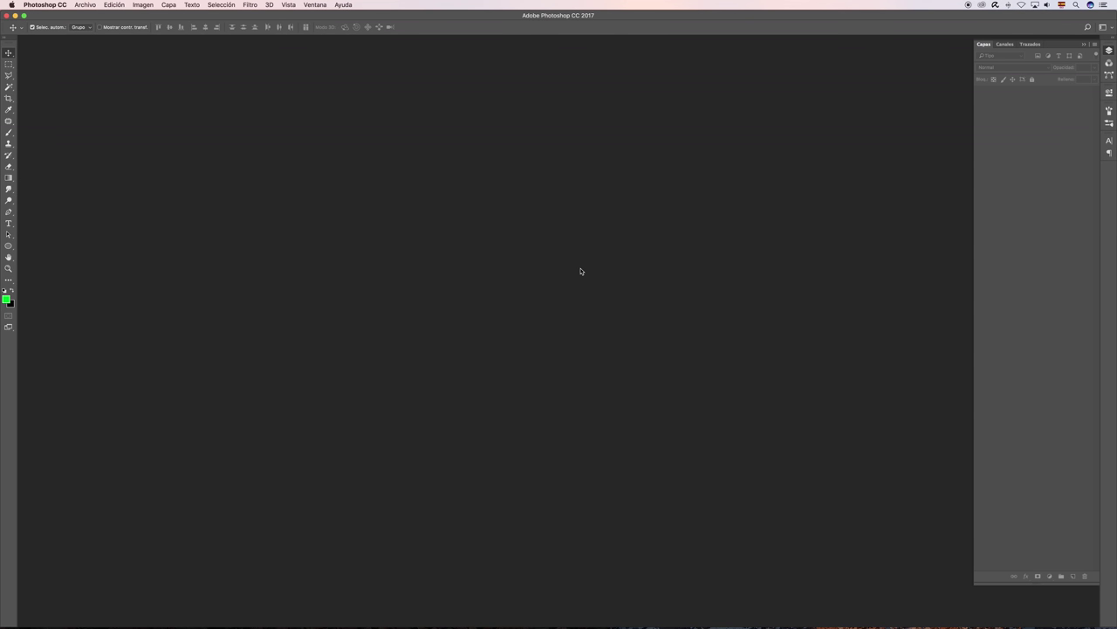
key("super+n")
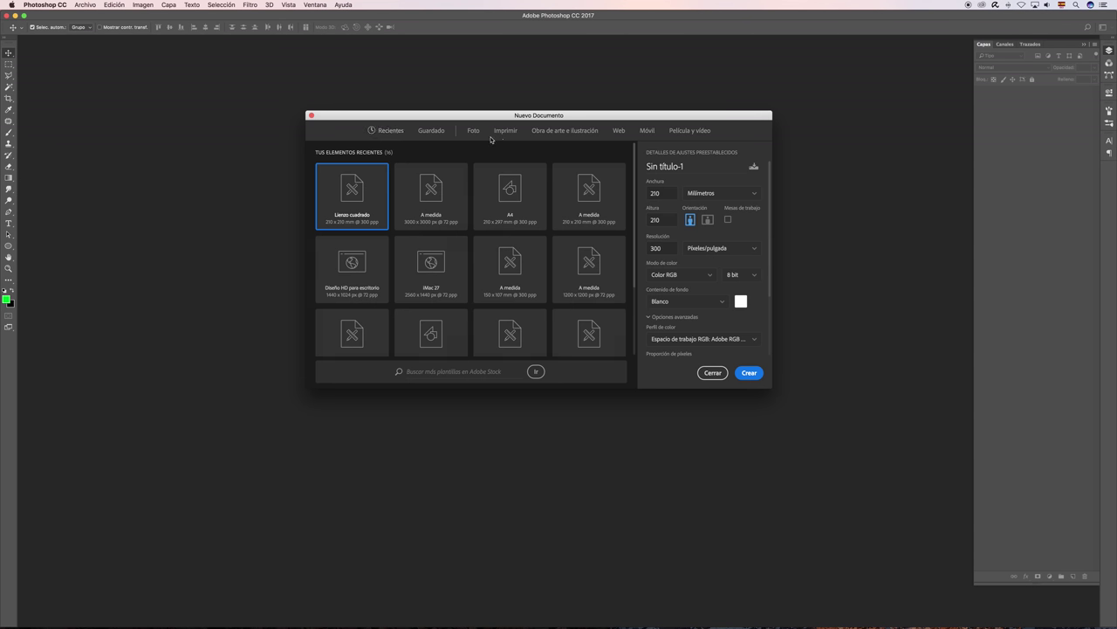
left_click(432, 132)
left_click(756, 373)
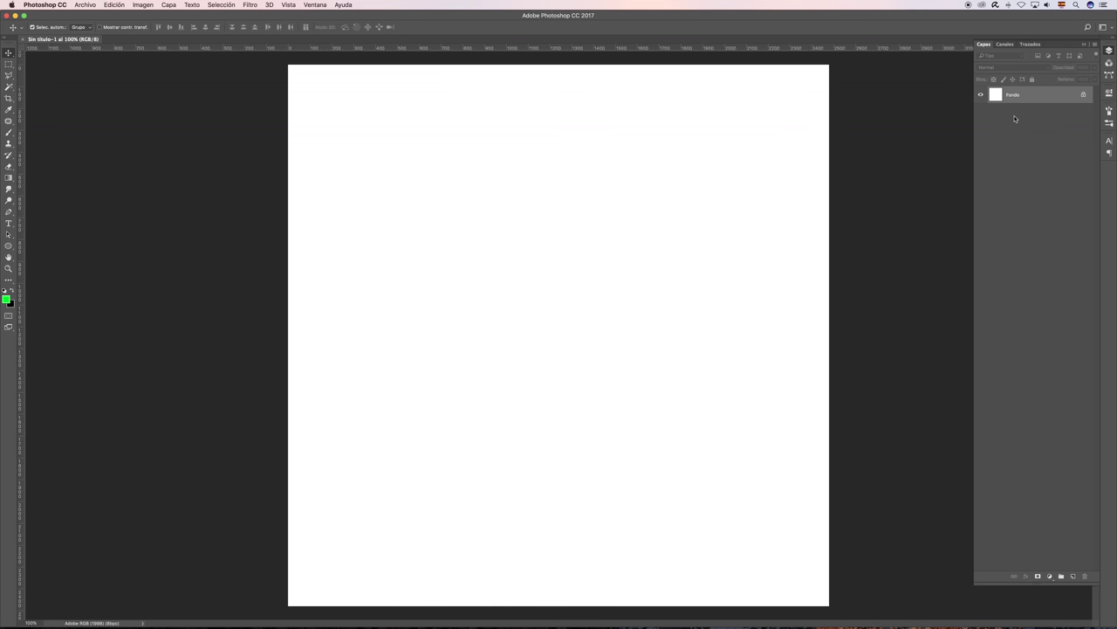
key("super+Tab")
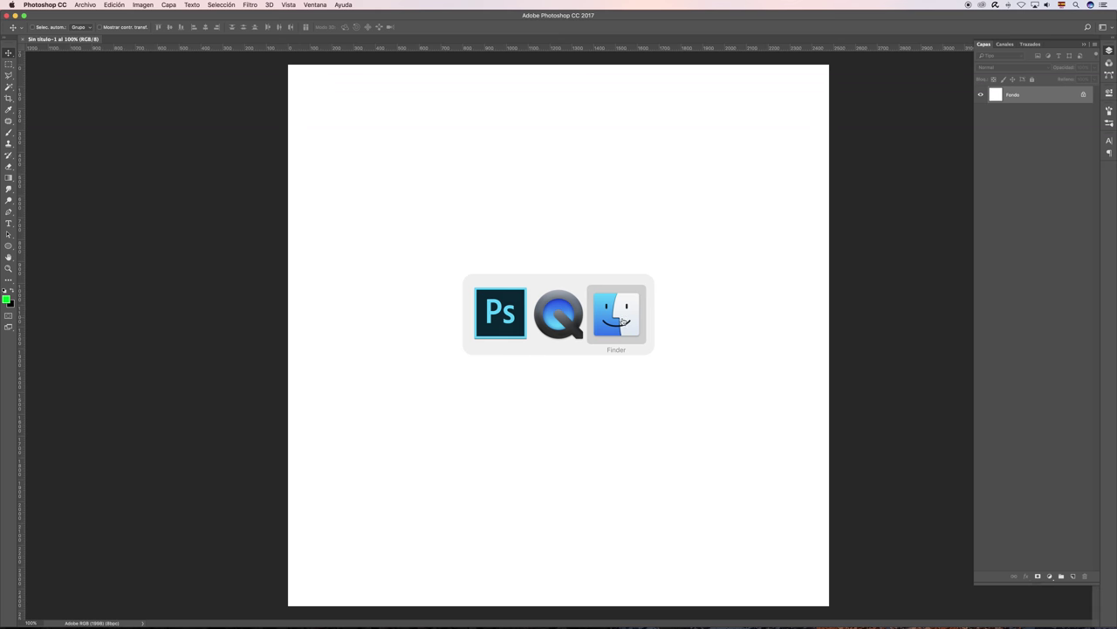
Step: Place Single-banana.jpg from Finder onto the canvas, then zoom out in full-screen view
left_click(618, 317)
left_click_drag(844, 120, 521, 185)
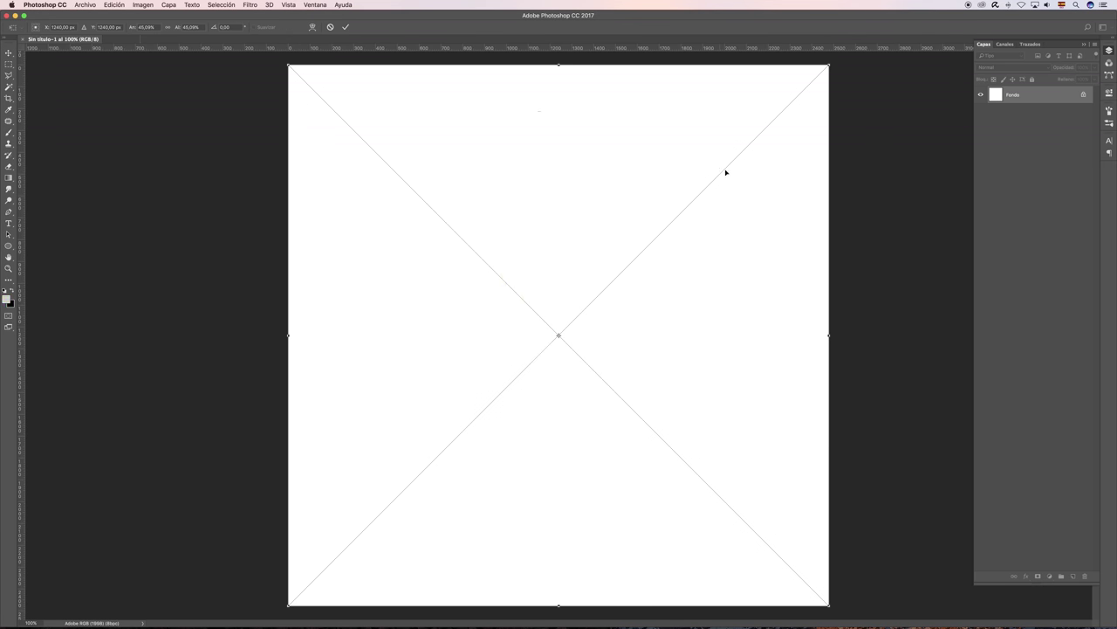
key("Return")
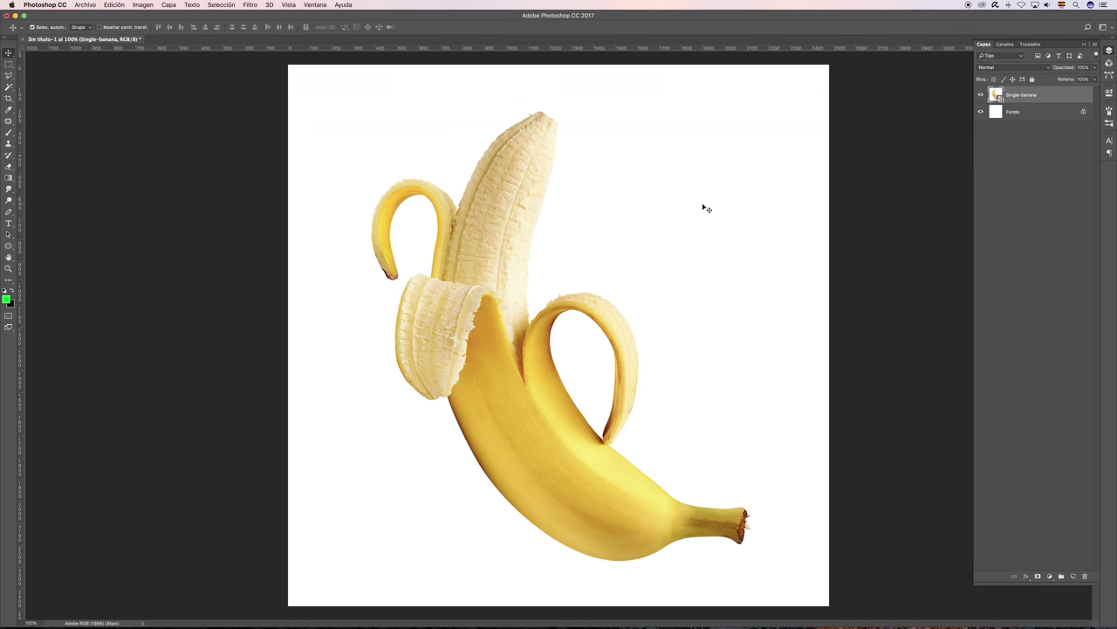
key("super+minus")
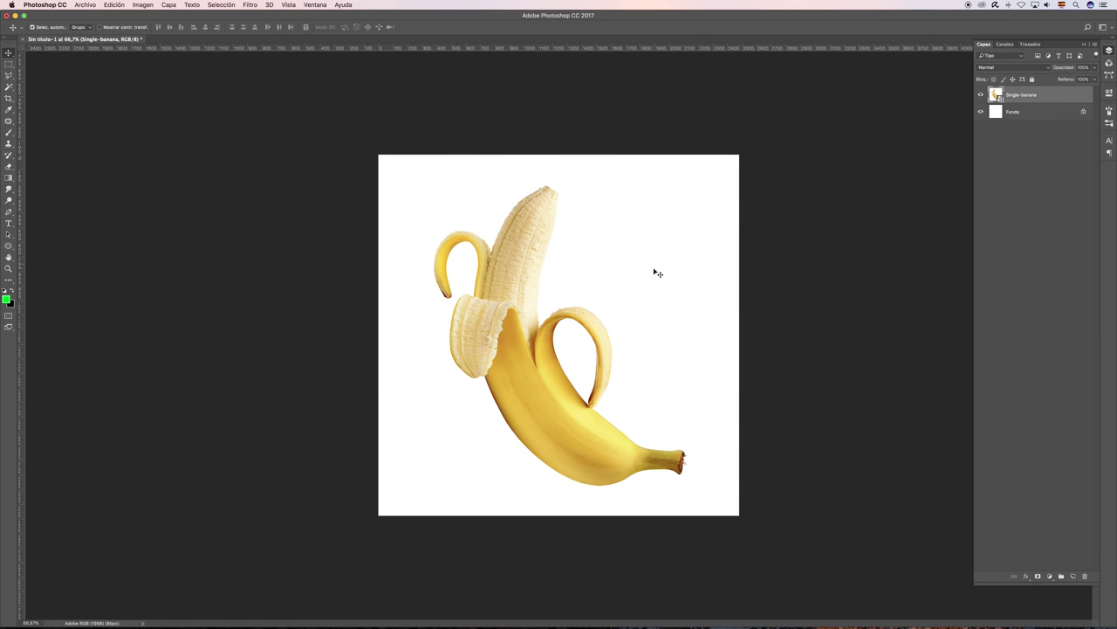
key("f")
left_click_drag(591, 282, 619, 333)
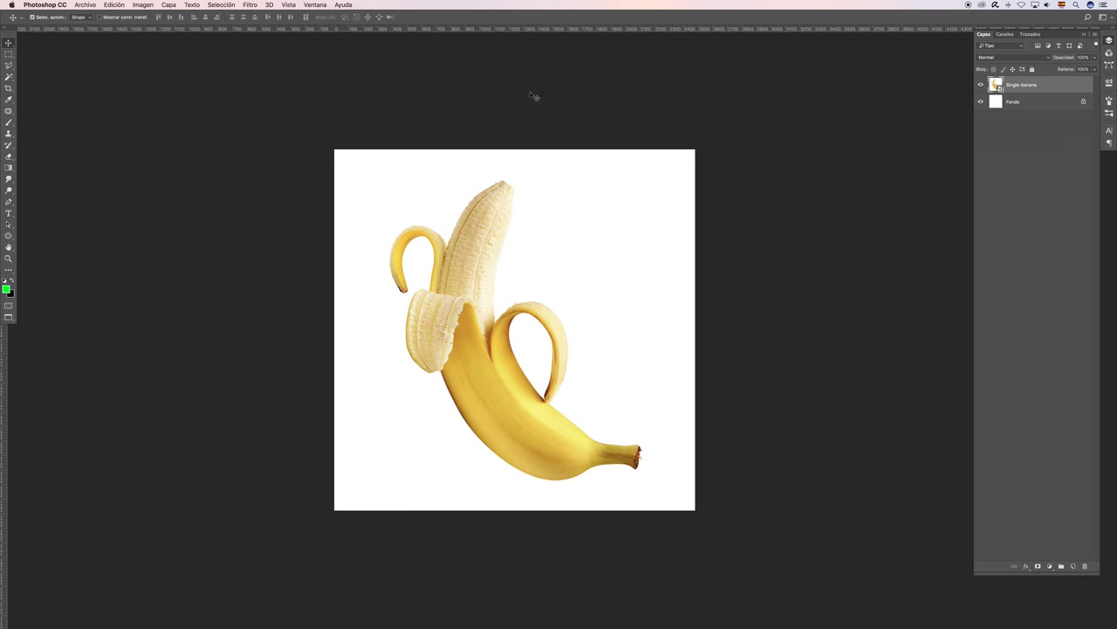
Step: Delete the white Fondo background layer
scroll(524, 280, "left", 2)
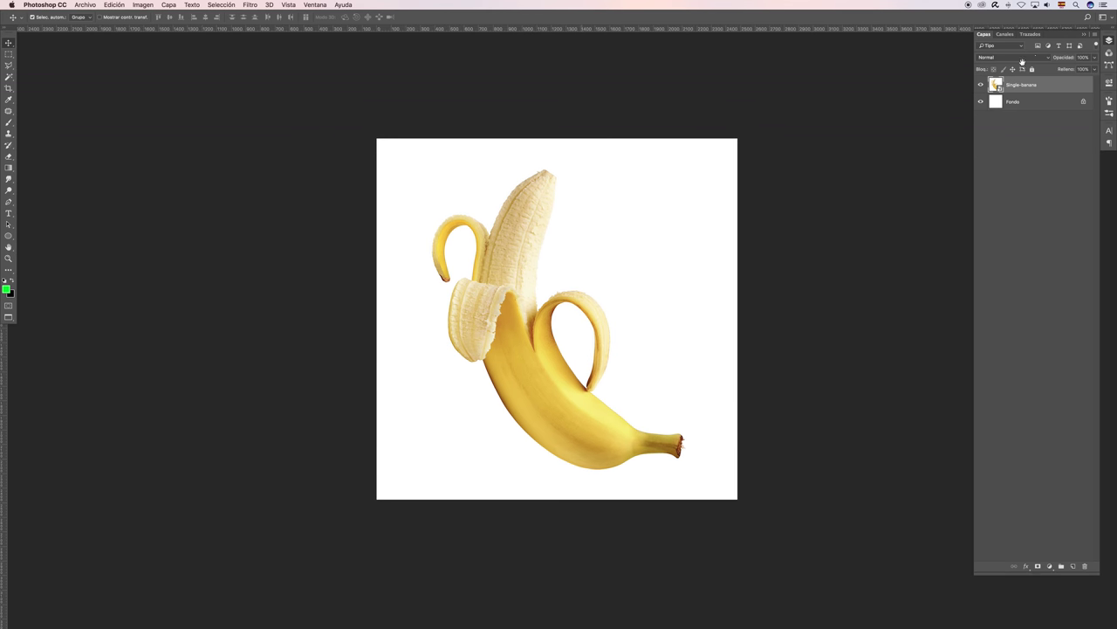
left_click(1048, 106)
key("BackSpace")
Step: Try resizing the banana with Free Transform, then cancel to keep its original size
key("ctrl+t")
left_click_drag(738, 140, 698, 172)
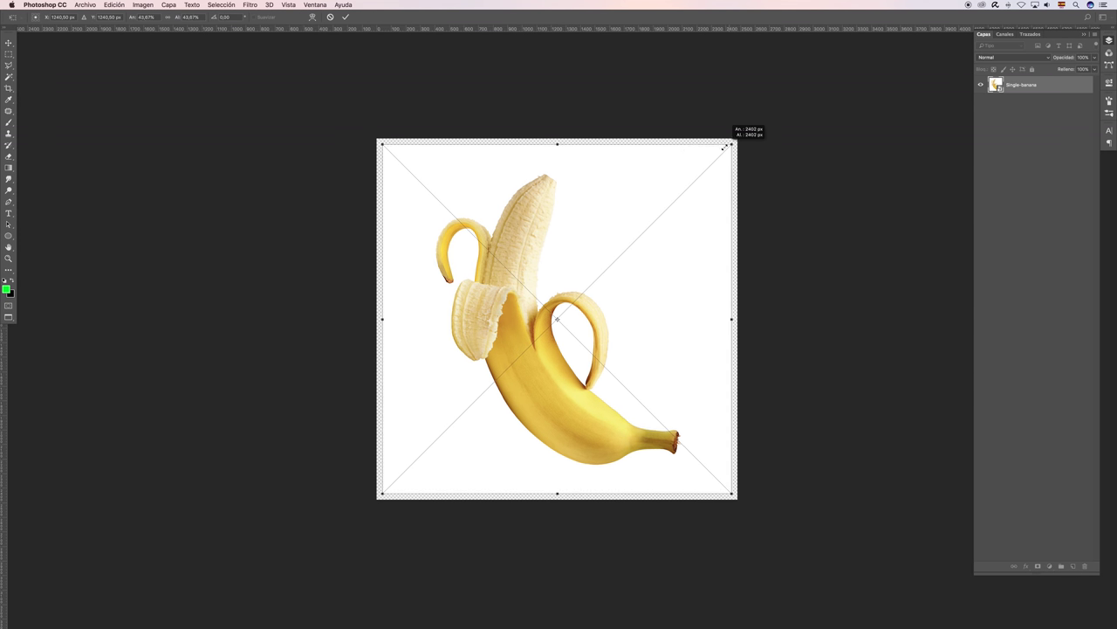
left_click_drag(698, 172, 703, 173)
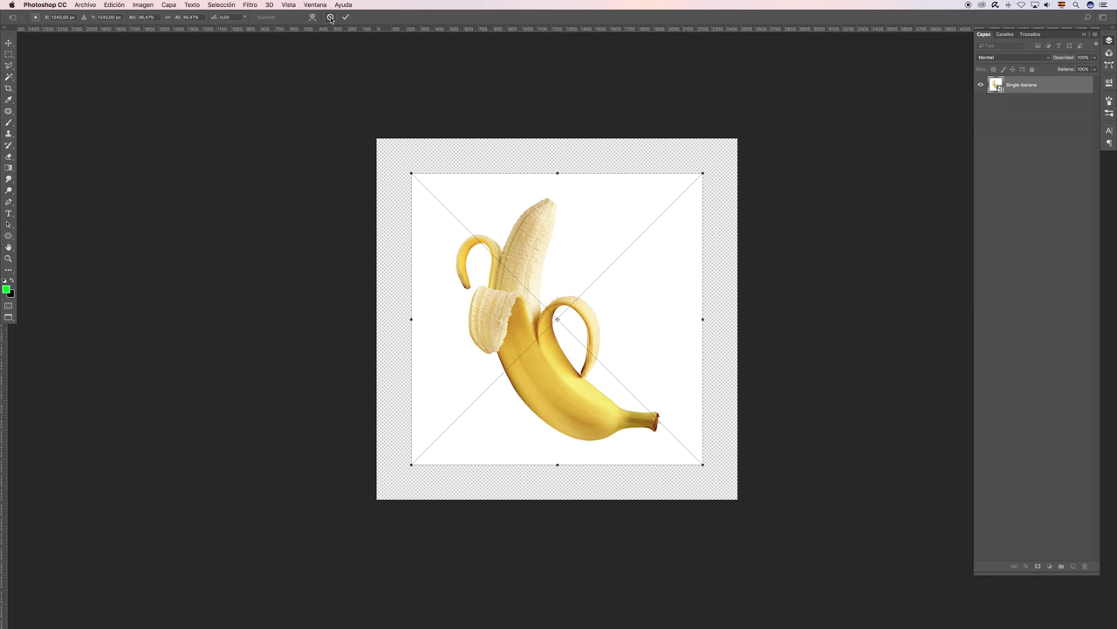
left_click(345, 17)
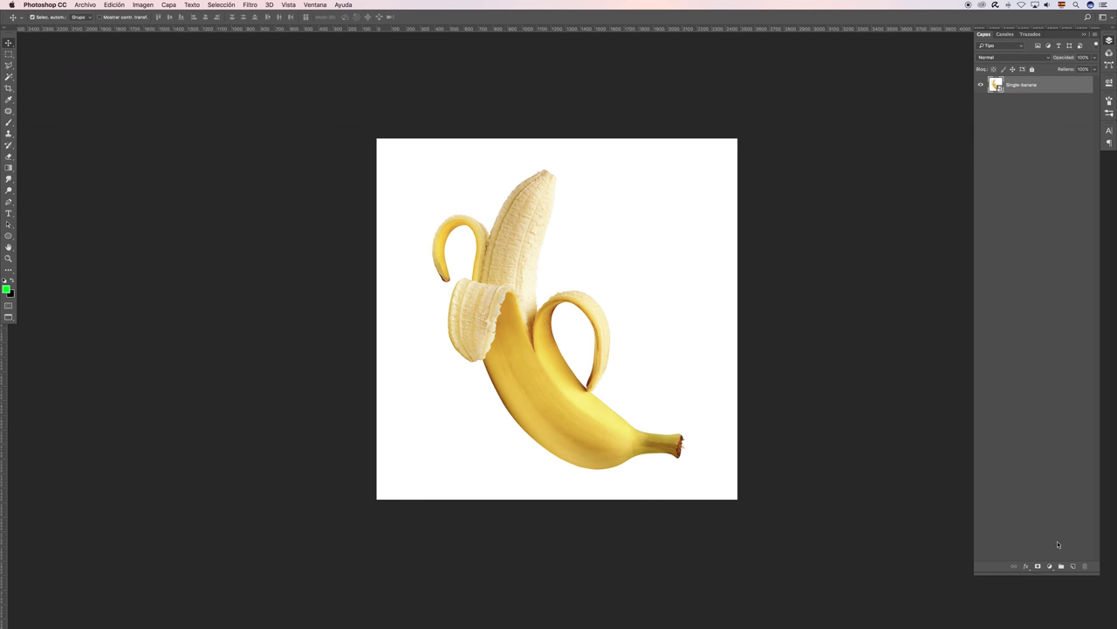
left_click(1050, 567)
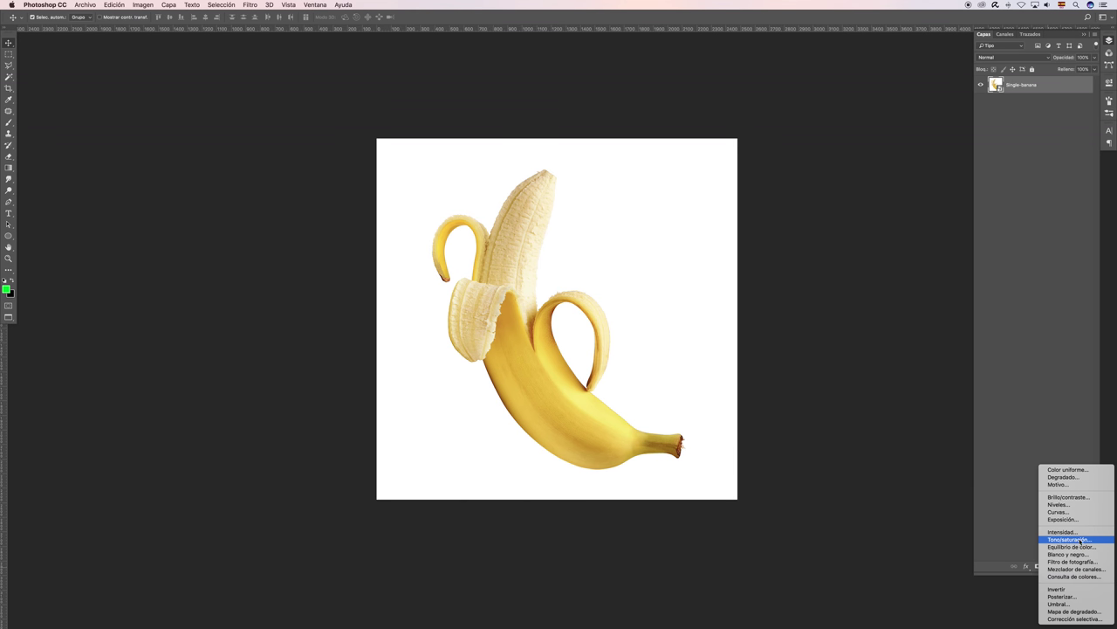
Step: Add a Tono/saturación adjustment layer with Hue -38, tinting the banana red-pink
left_click(1074, 542)
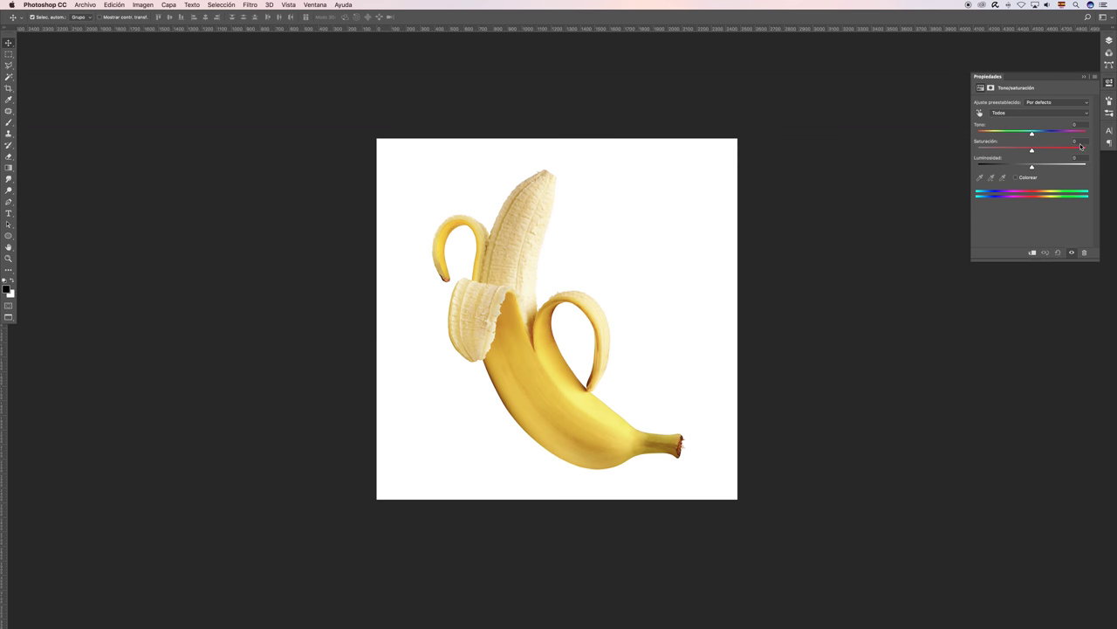
left_click_drag(1015, 77, 826, 57)
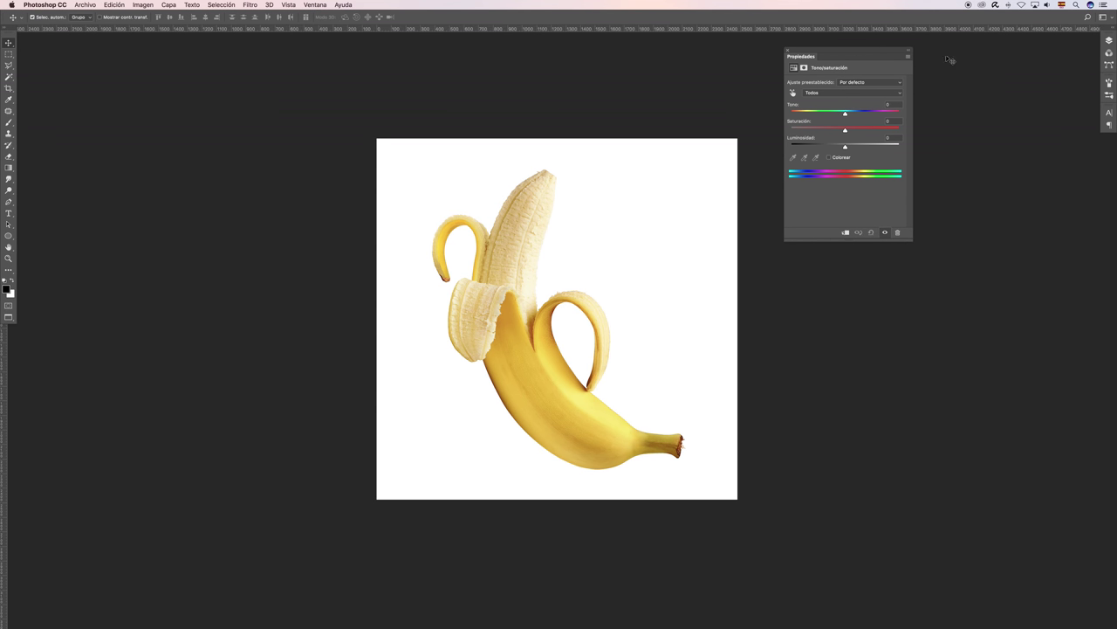
left_click(1109, 41)
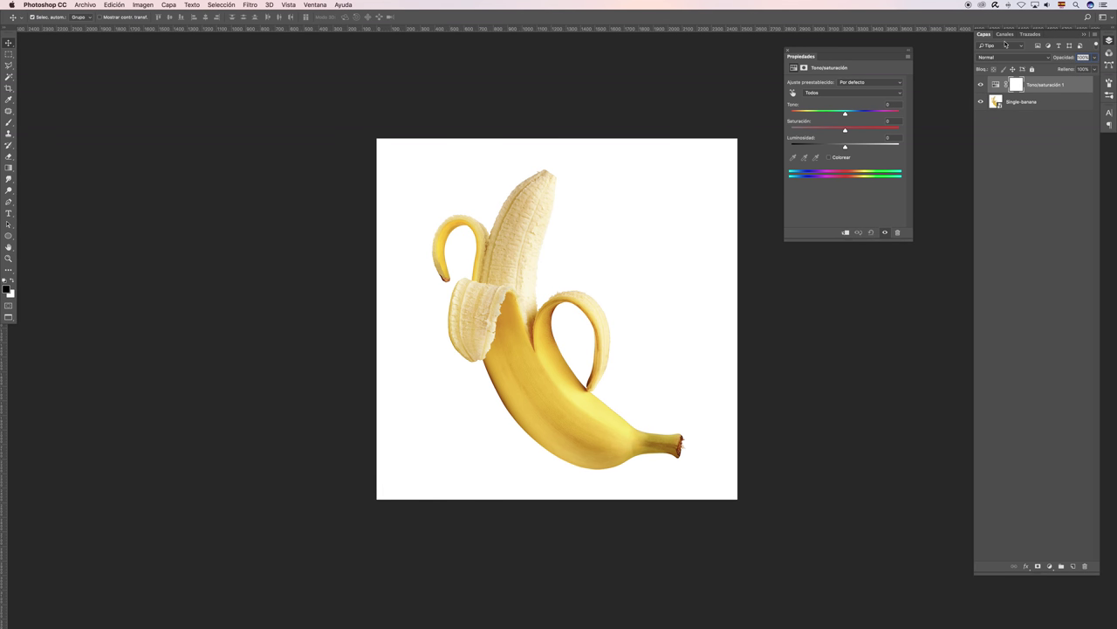
left_click(995, 84)
left_click(1017, 85)
left_click(1002, 85)
mouse_move(846, 115)
left_mouse_down()
mouse_move(808, 115)
mouse_move(841, 115)
mouse_move(784, 131)
mouse_move(907, 136)
mouse_move(846, 130)
mouse_move(876, 148)
mouse_move(813, 146)
mouse_move(851, 145)
mouse_move(838, 114)
mouse_move(855, 114)
mouse_move(826, 114)
left_mouse_up()
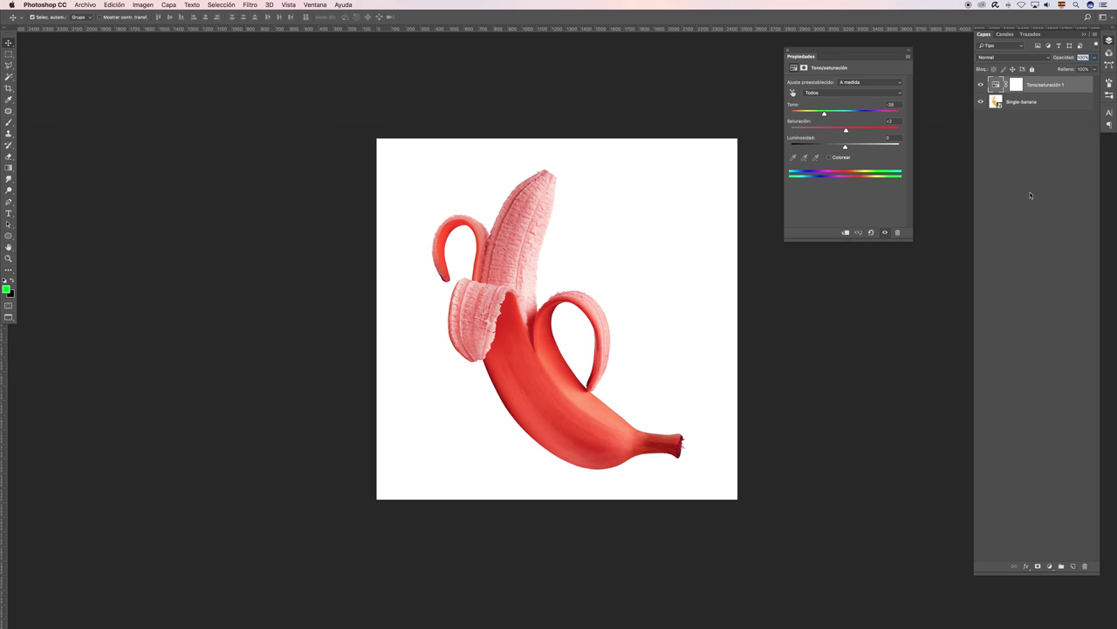
left_click(1050, 570)
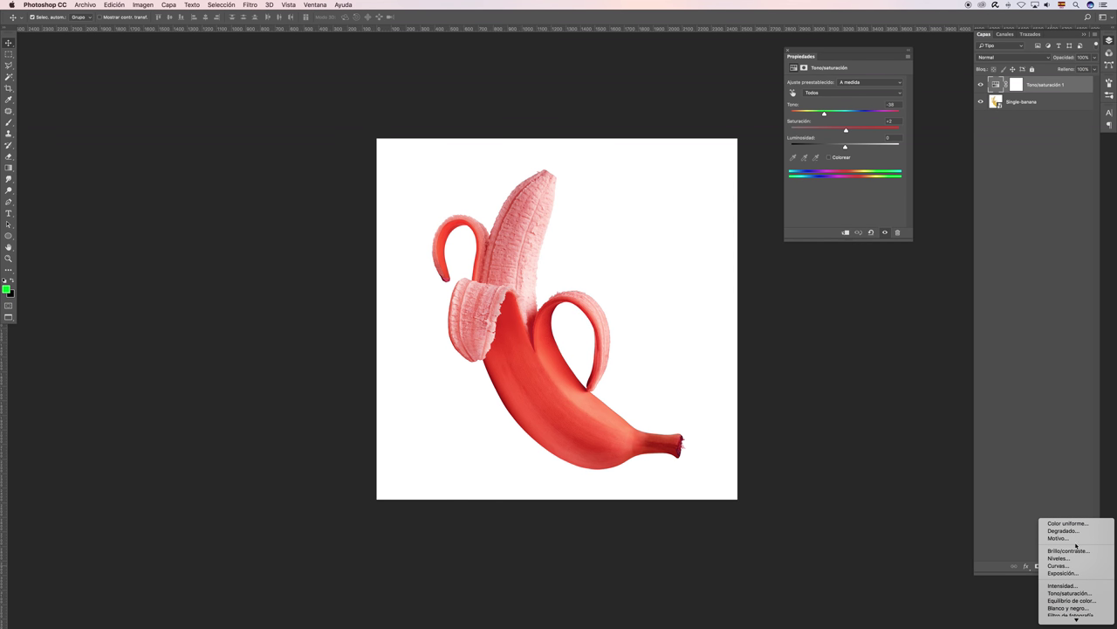
Step: Add a Brillo/contraste adjustment layer with Brightness -44 and Contrast 59
left_click(1078, 551)
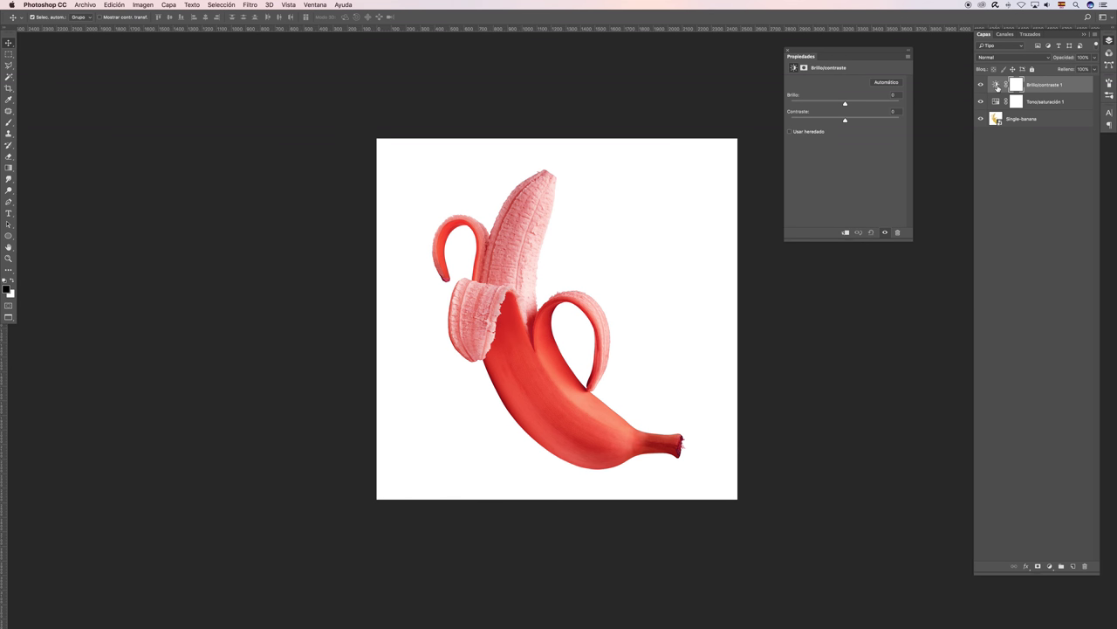
left_click_drag(847, 105, 830, 104)
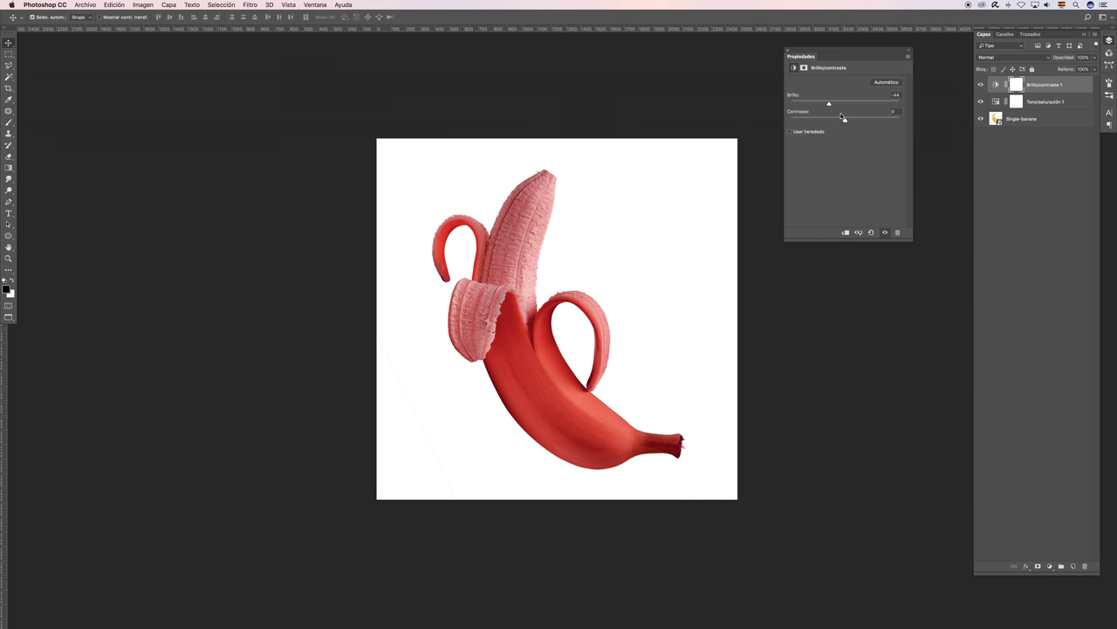
left_click_drag(845, 121, 877, 123)
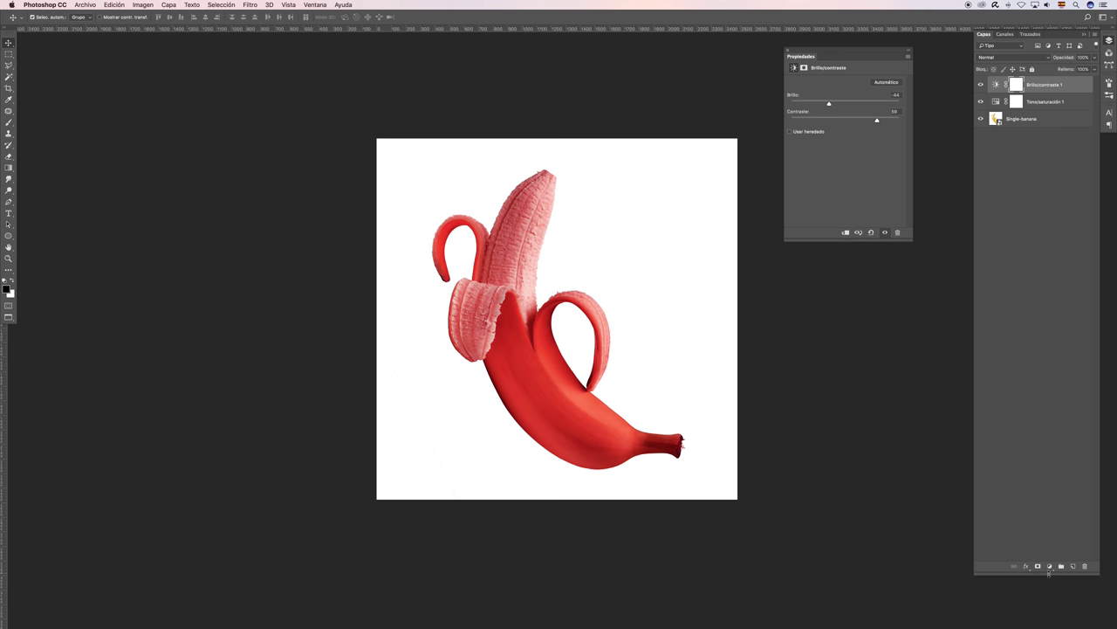
Step: Hide both adjustment layers to reveal the original yellow banana
left_click(1049, 565)
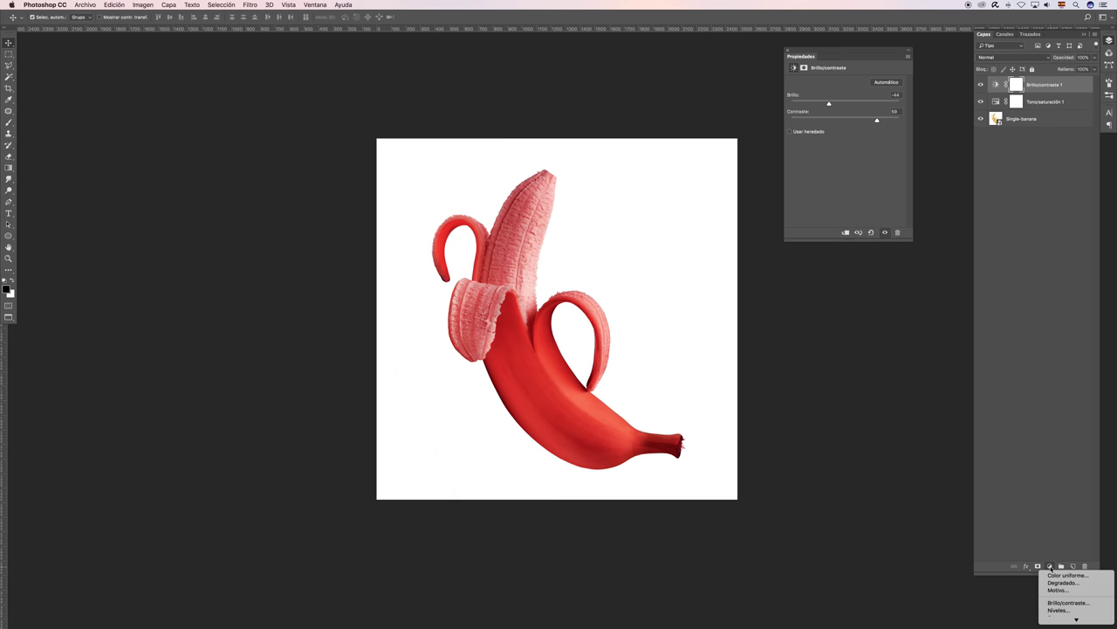
left_click(1045, 143)
left_click_drag(980, 85, 981, 101)
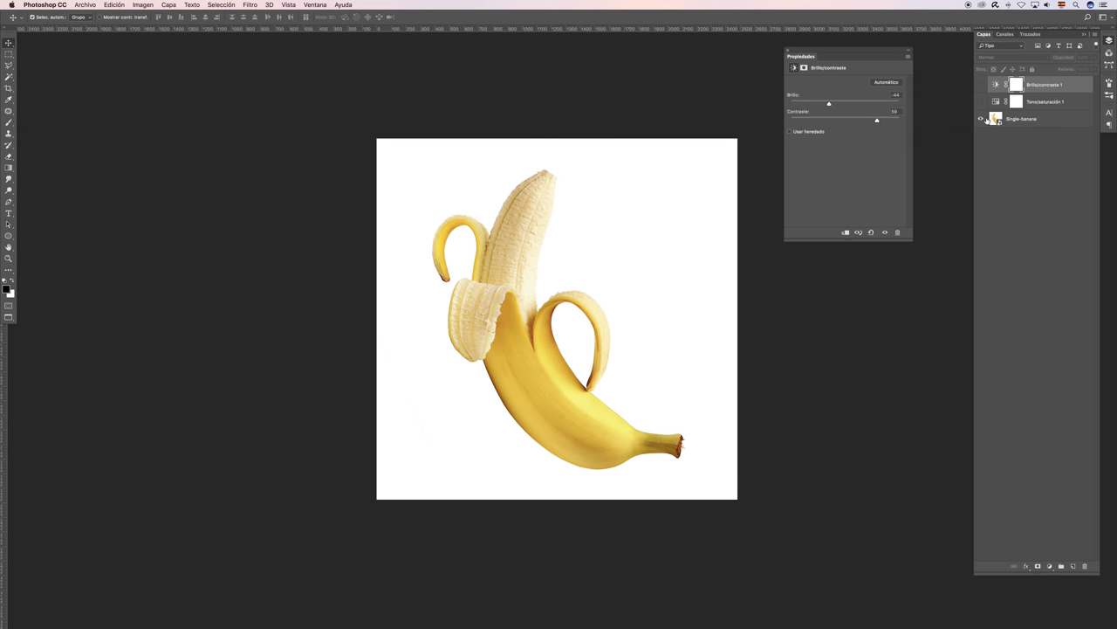
Step: Rasterize the Single-banana smart object into a regular pixel layer with Rasterizar capa
left_click(997, 118)
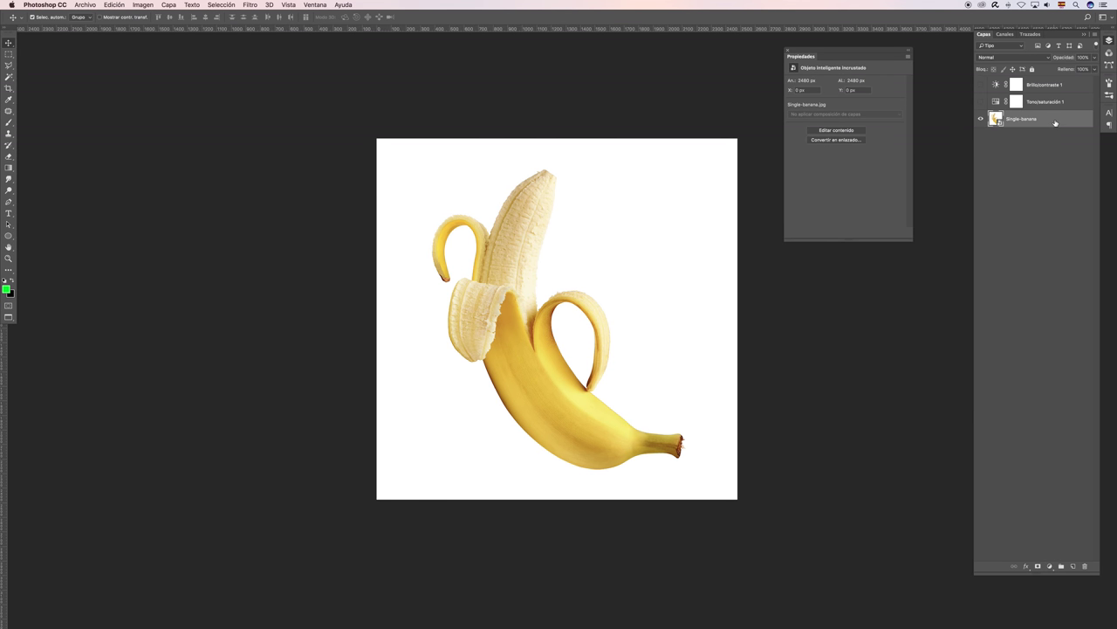
right_click(1055, 123)
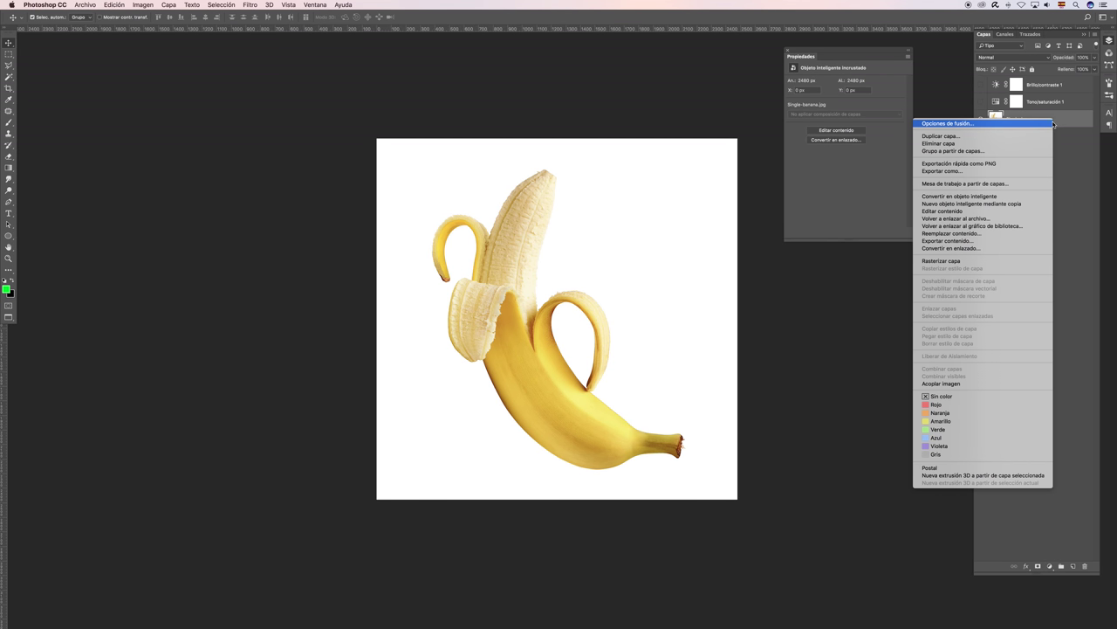
left_click(992, 263)
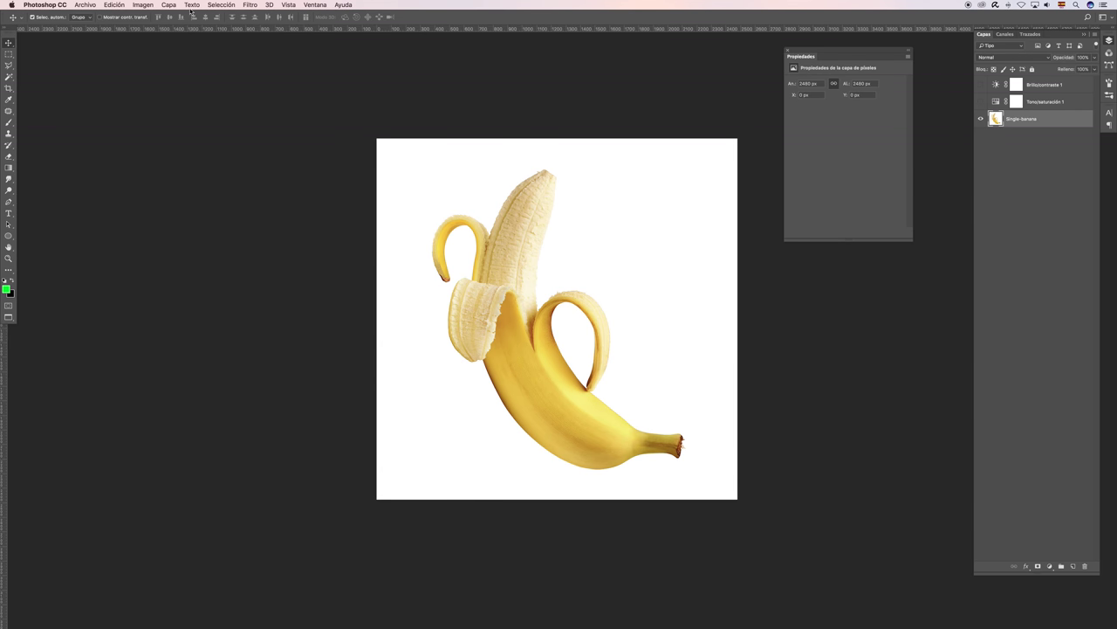
left_click(143, 4)
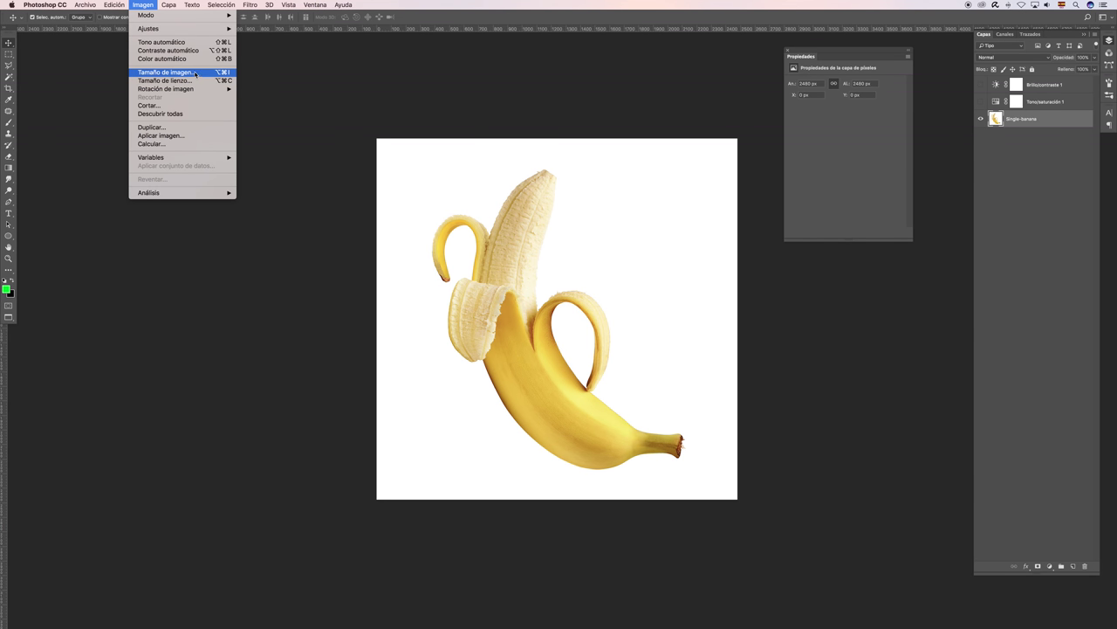
mouse_move(179, 28)
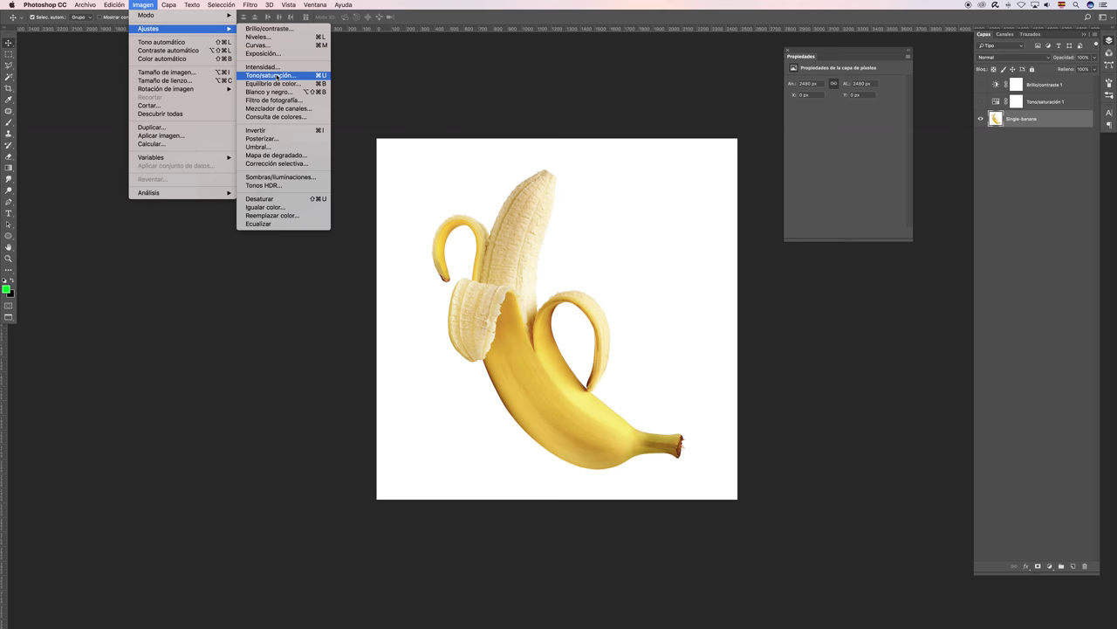
left_click(270, 75)
left_click_drag(531, 292, 551, 291)
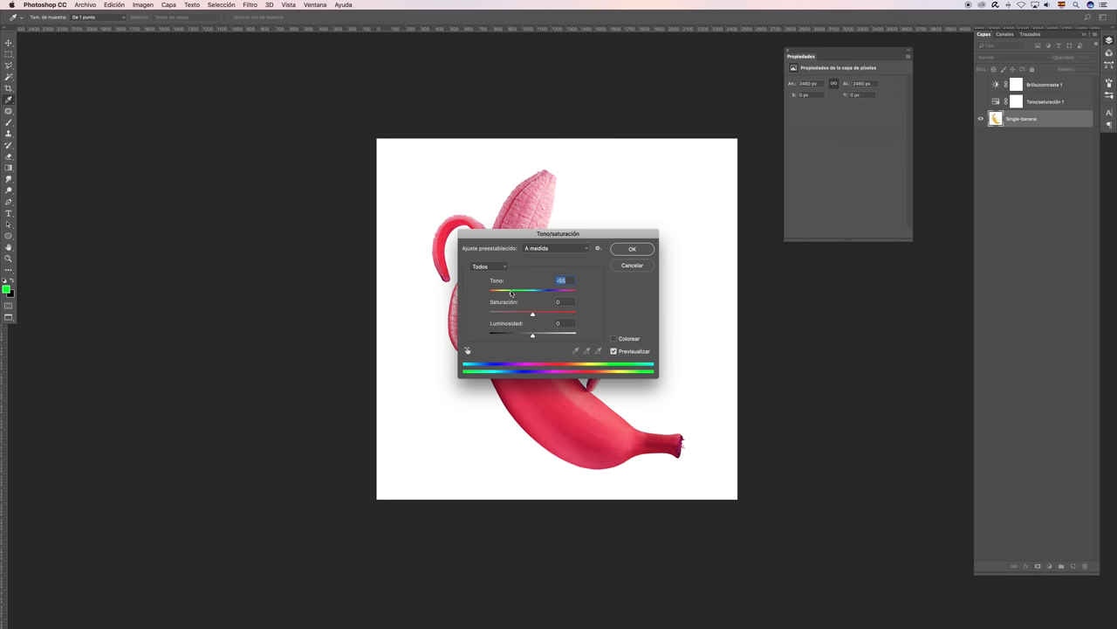
left_click(636, 251)
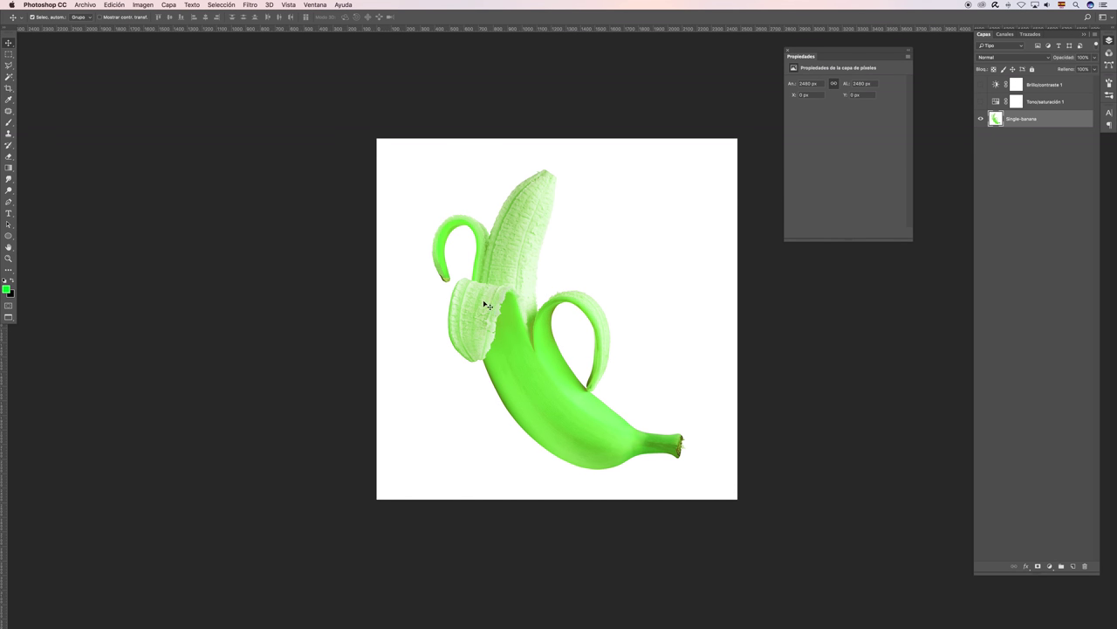
left_click(981, 102)
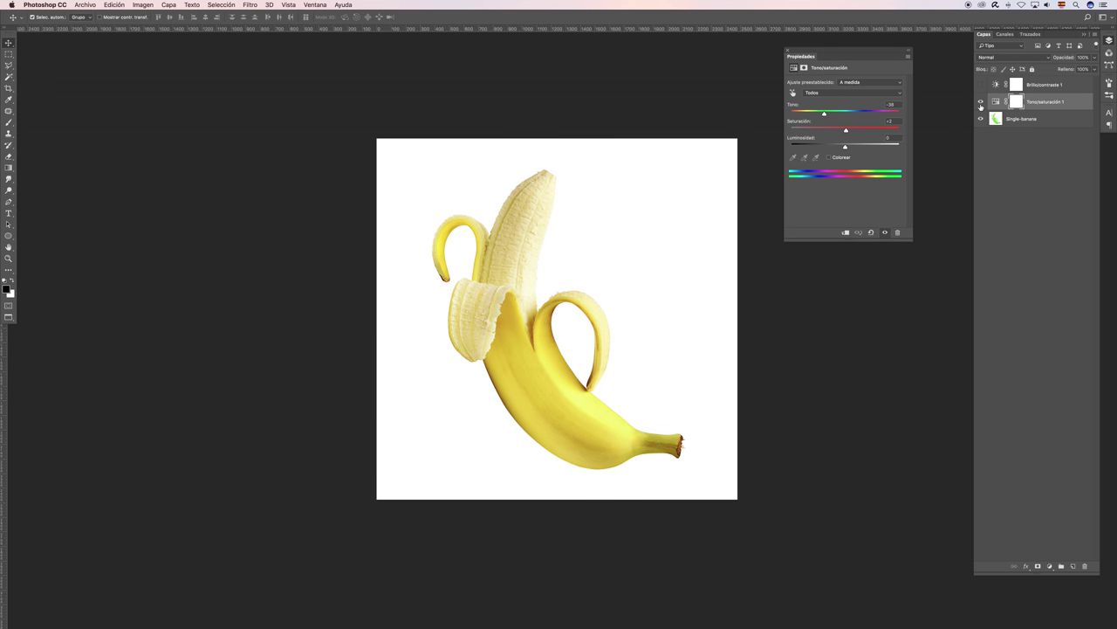
left_click(981, 103)
left_click(1000, 120)
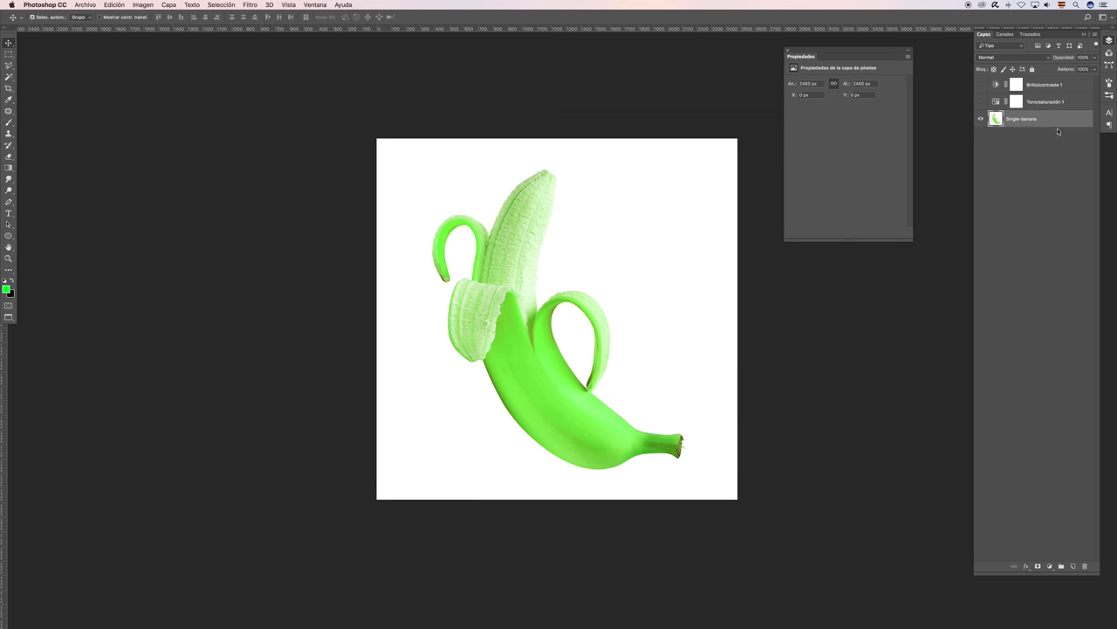
key("super+z")
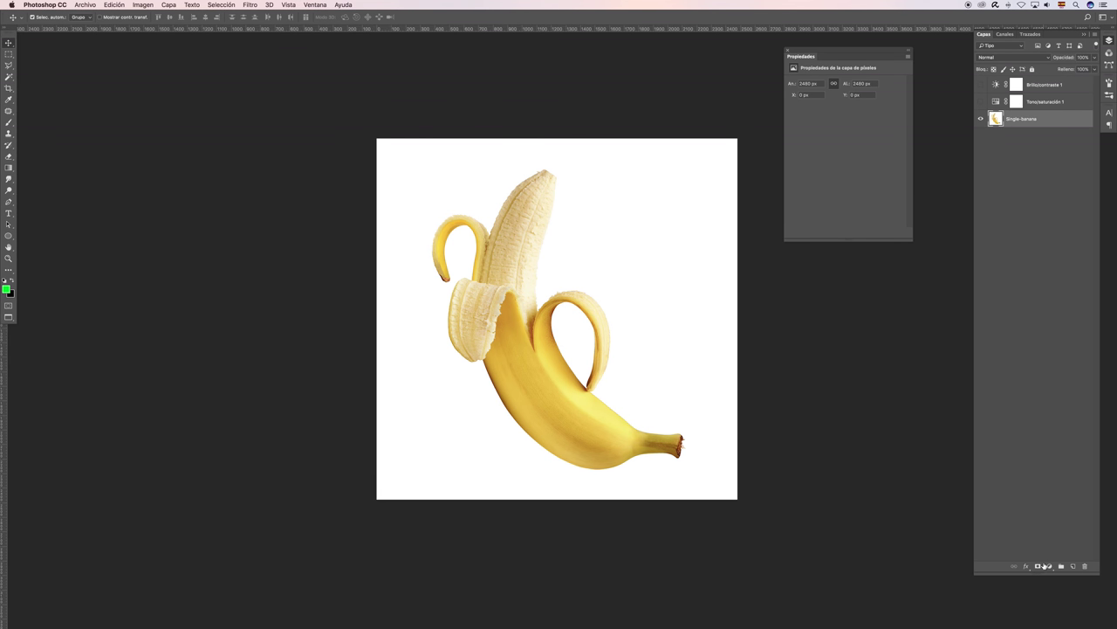
Step: Add a Color uniforme fill layer in purple 8a00ff covering the canvas
left_click(1049, 566)
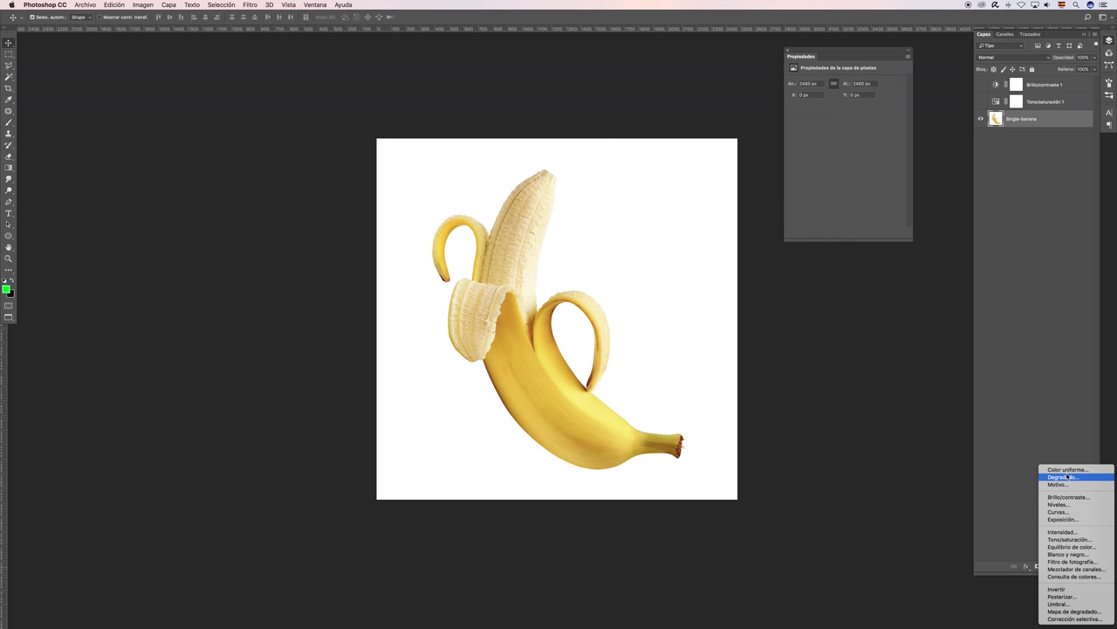
left_click(1065, 470)
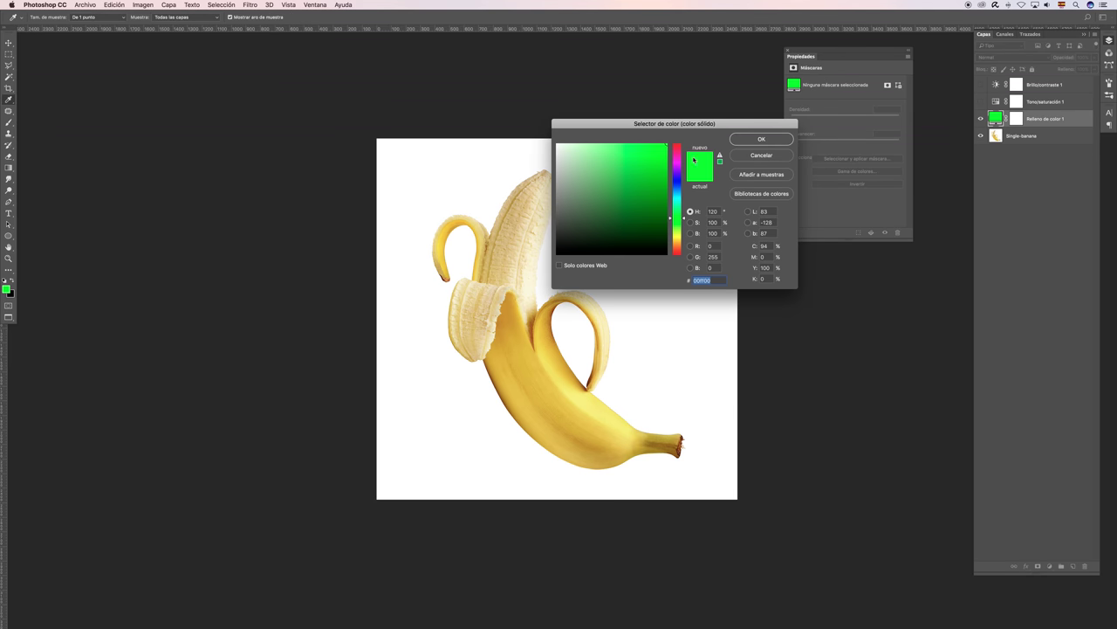
left_click_drag(710, 126, 874, 178)
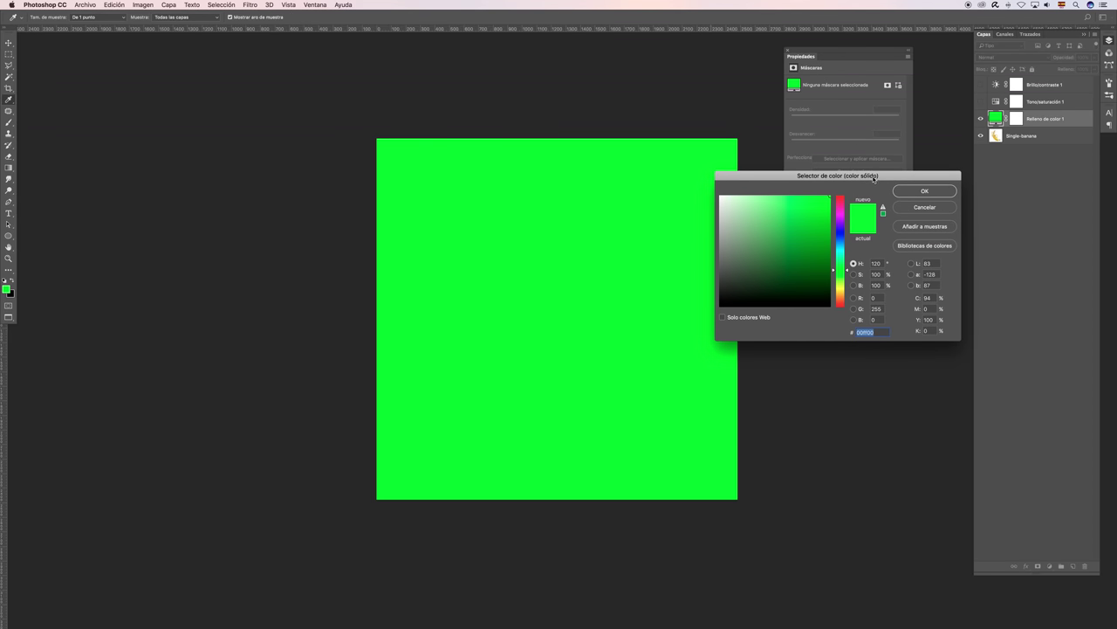
left_click_drag(871, 177, 881, 229)
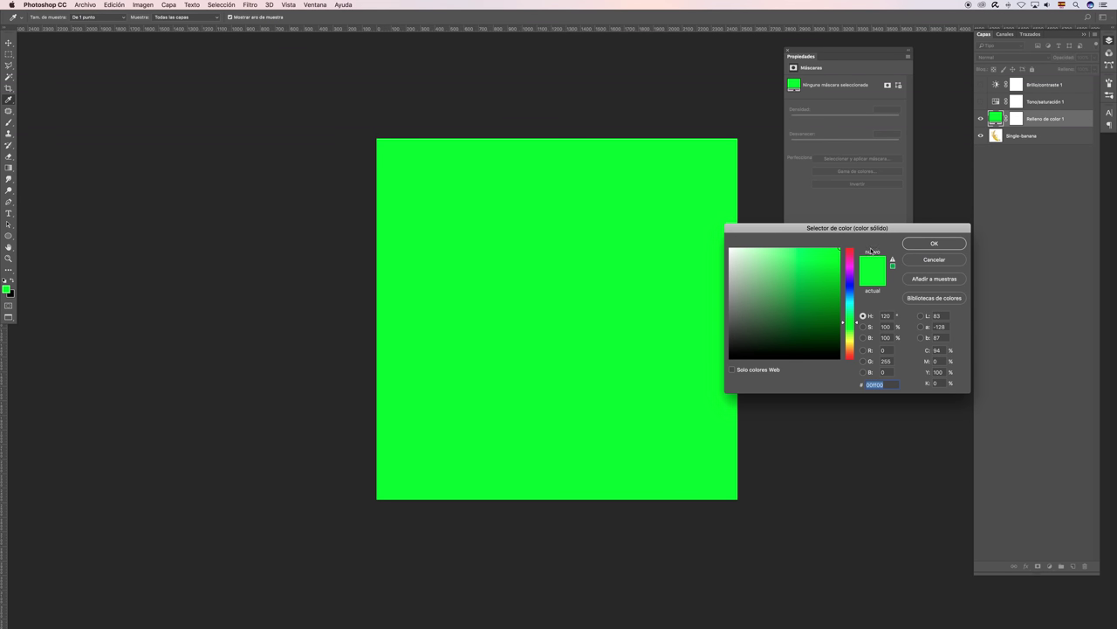
mouse_move(850, 263)
left_mouse_down()
mouse_move(851, 253)
mouse_move(857, 277)
left_mouse_up()
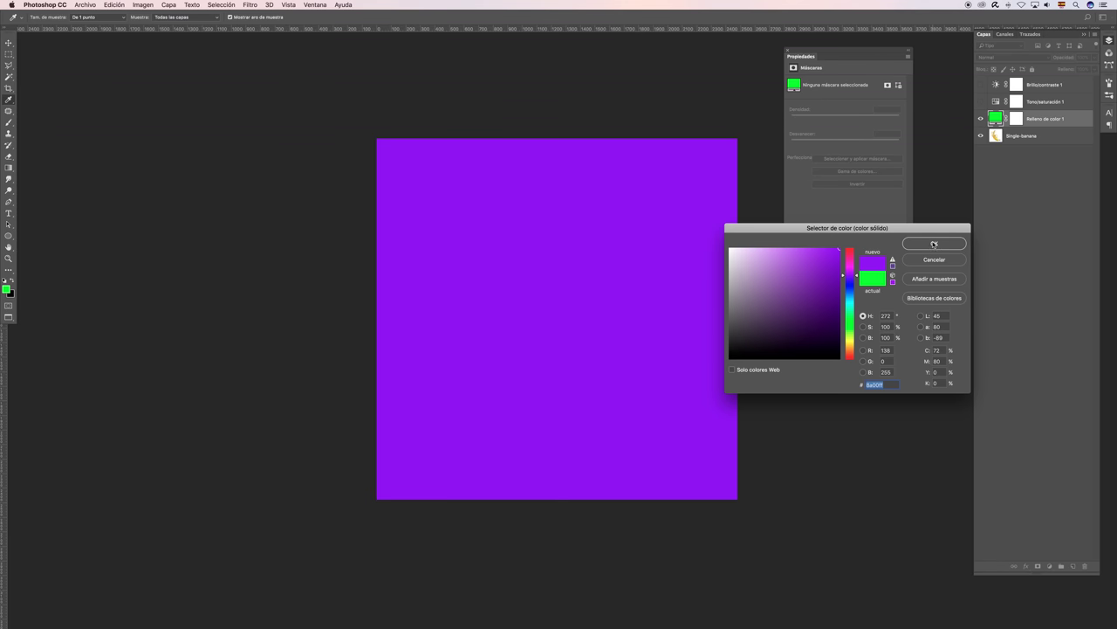
left_click(933, 244)
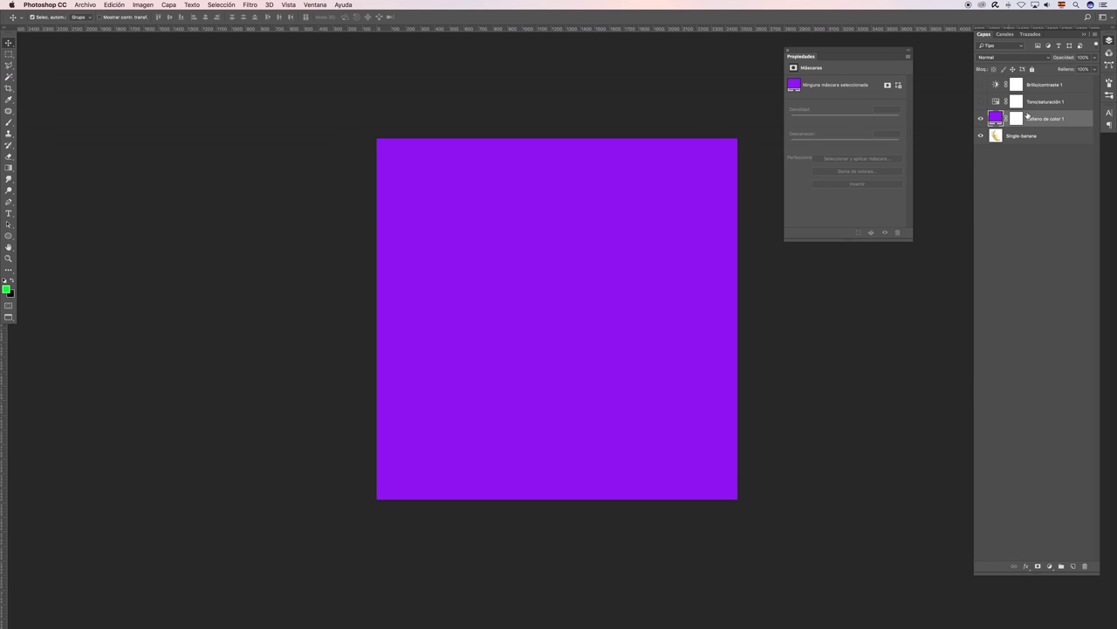
Step: Add a Relleno degradado layer using the red-green preset, green at top to red at bottom
left_click(1050, 568)
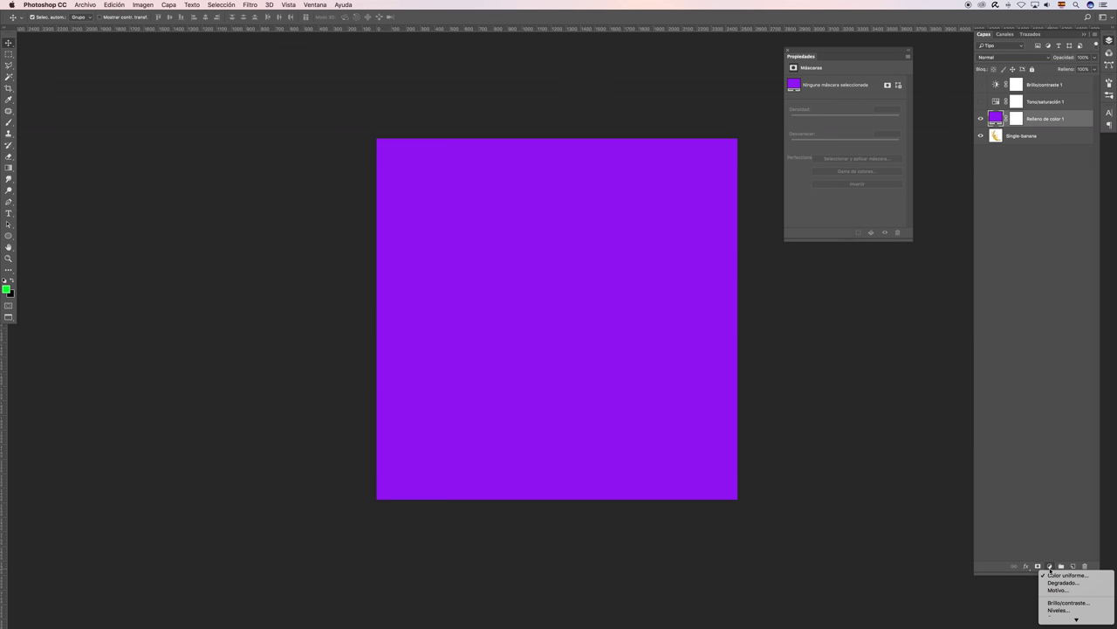
left_click(1070, 585)
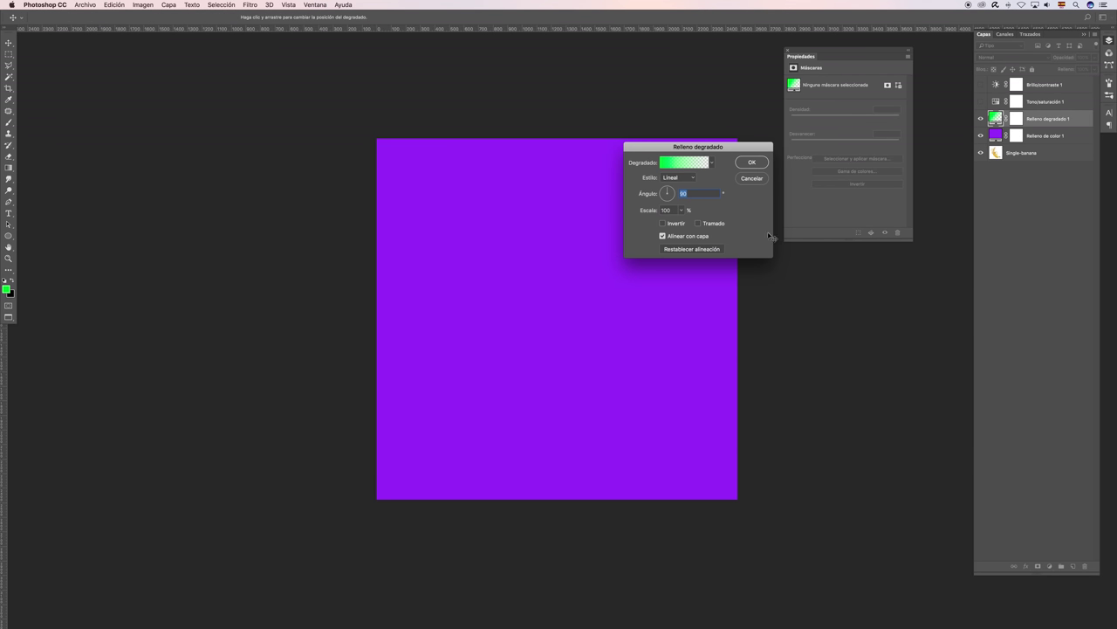
left_click(712, 162)
left_click(683, 181)
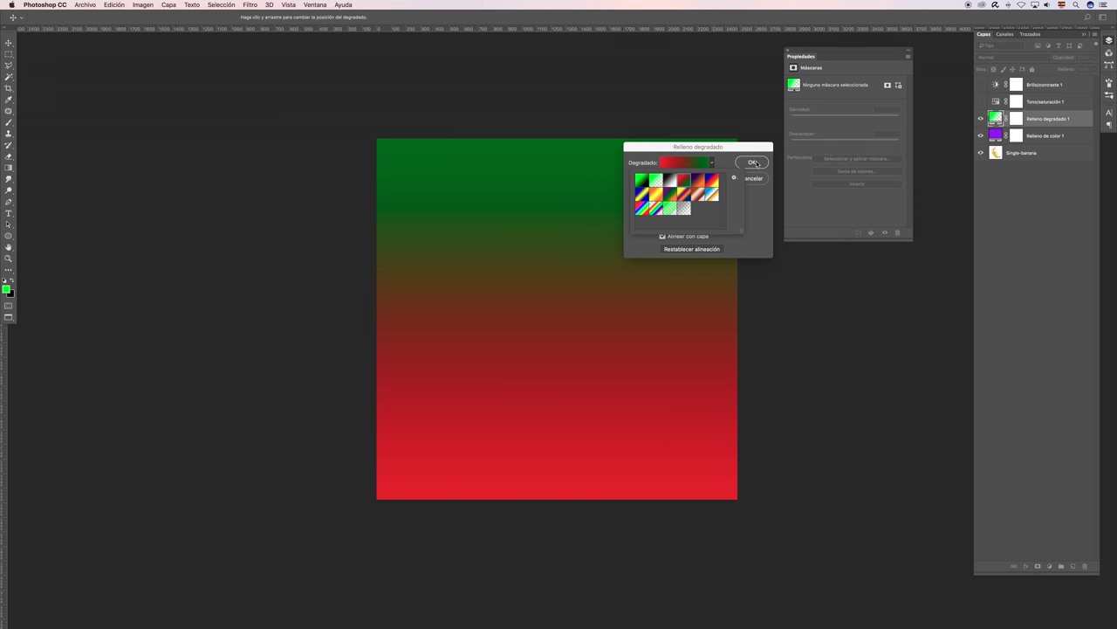
left_click(758, 163)
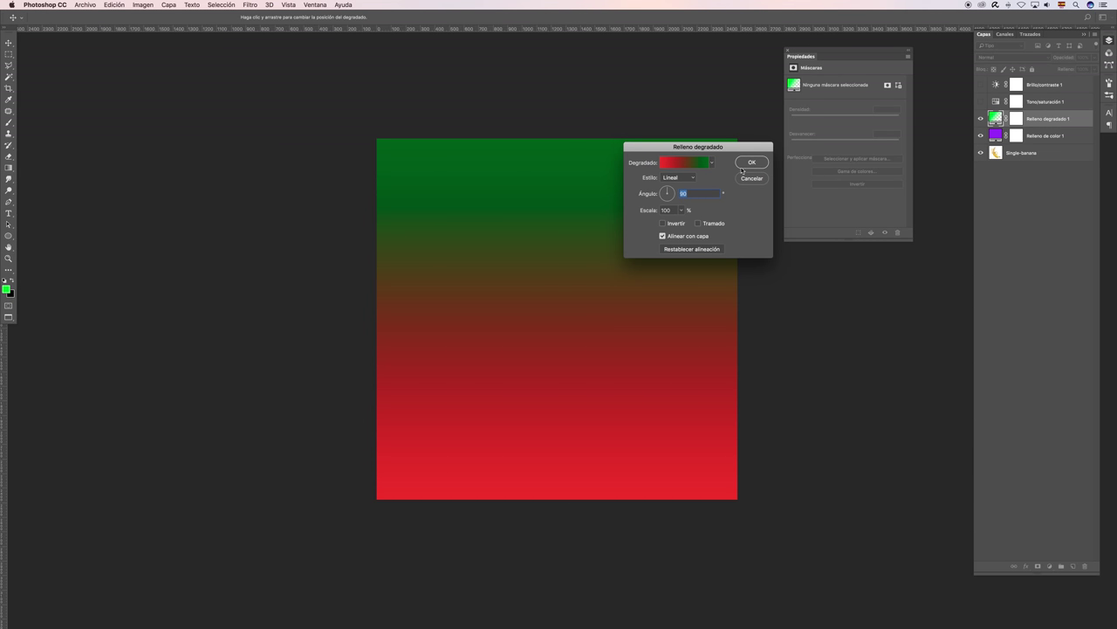
key("Return")
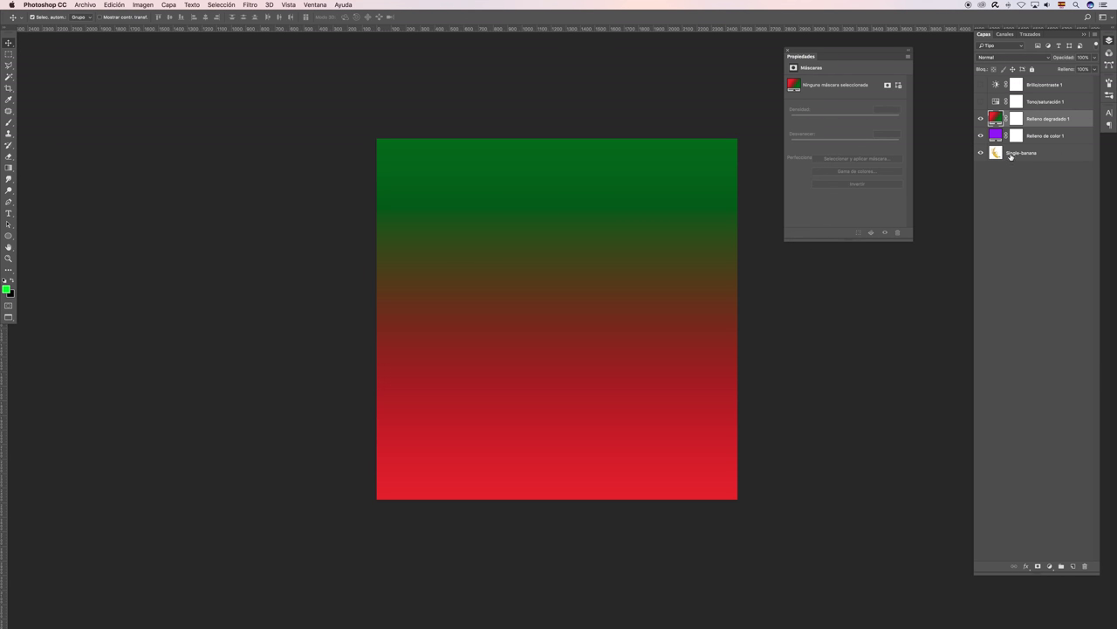
left_click(1049, 566)
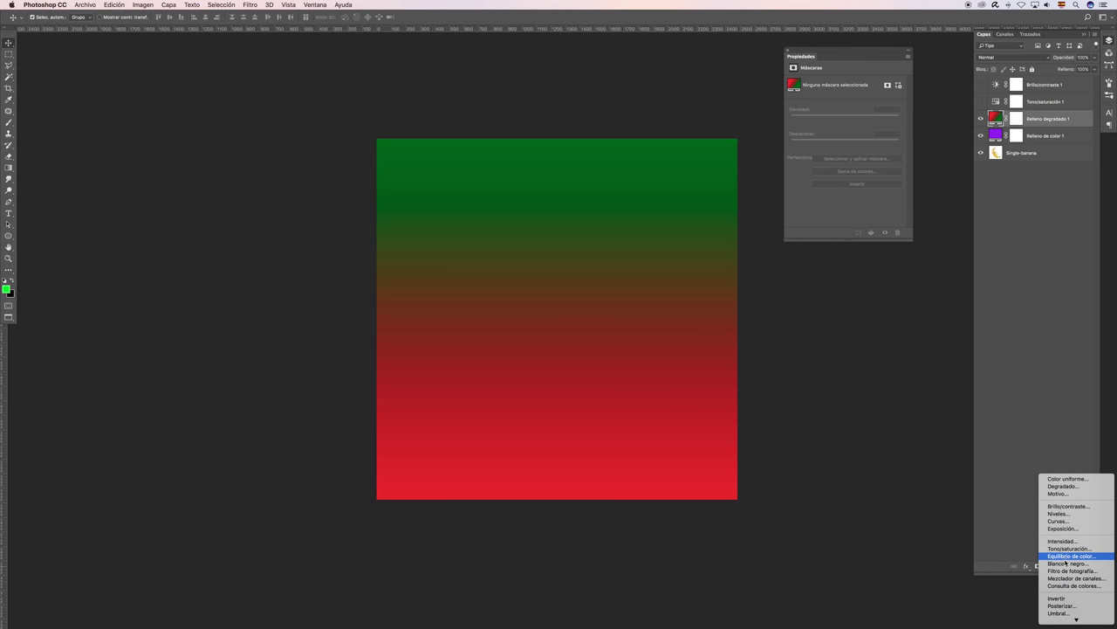
left_click(1043, 208)
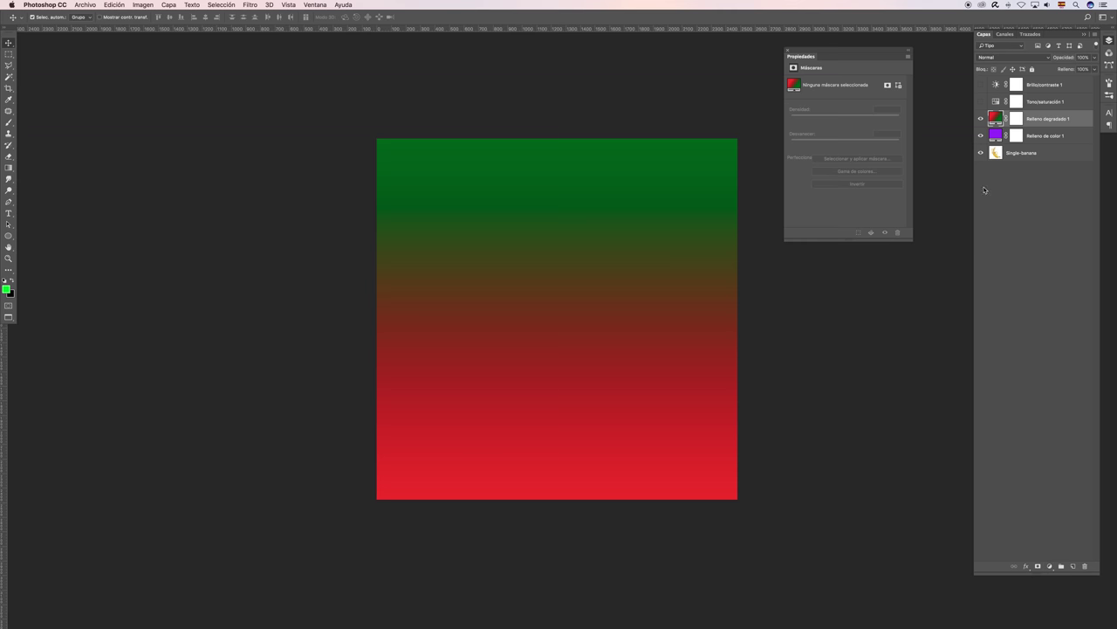